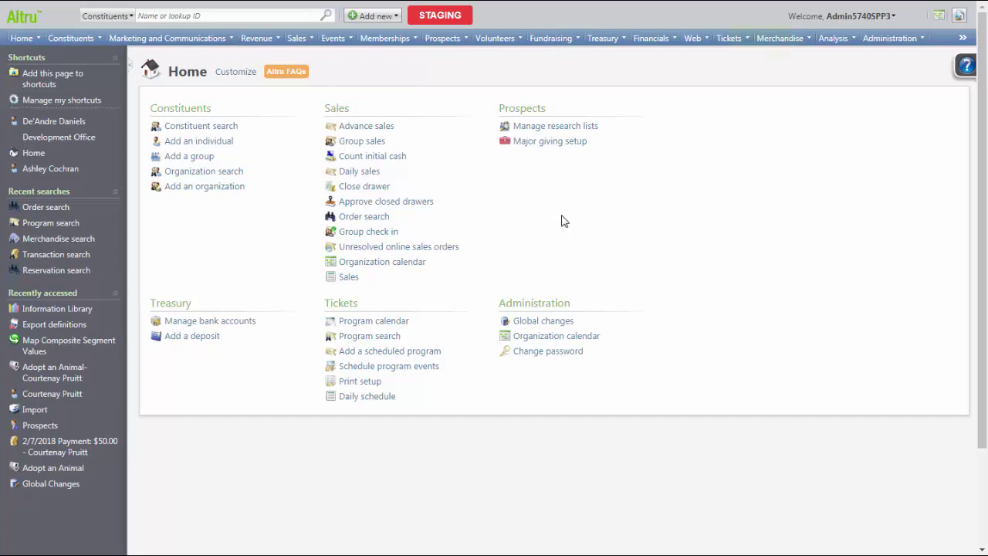
# - From the Analysis Information library, start a new ad-hoc query on the Constituents source view
pyautogui.click(832, 40)
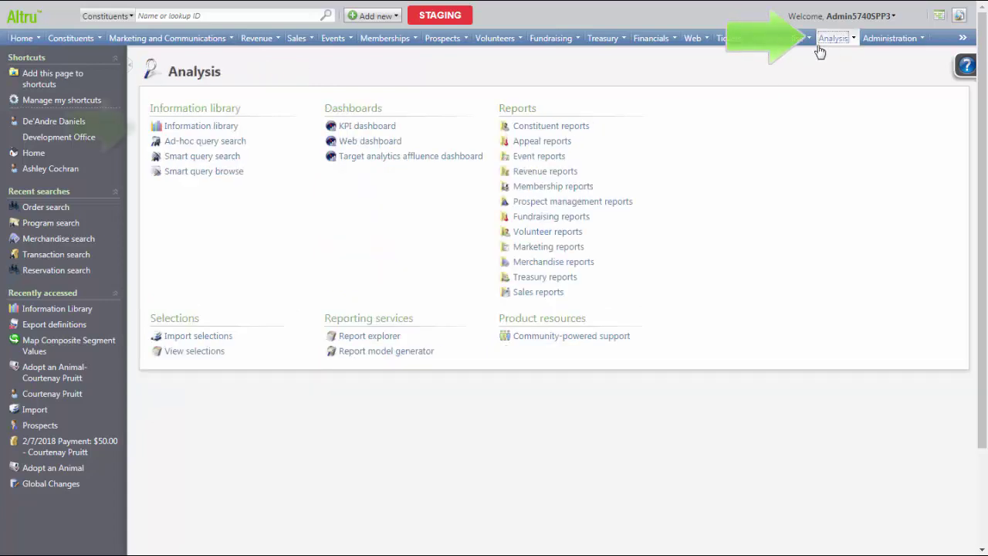
pyautogui.click(204, 130)
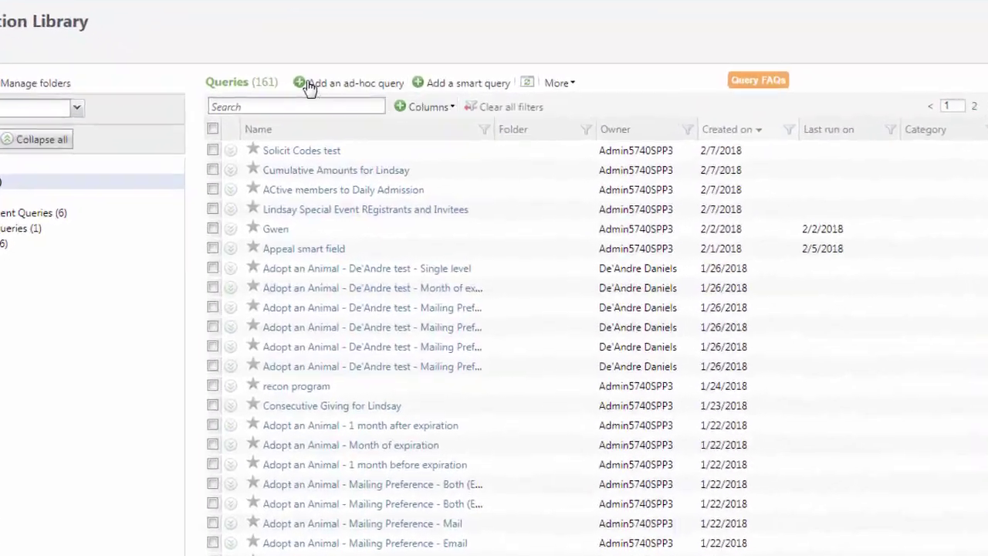
pyautogui.click(308, 83)
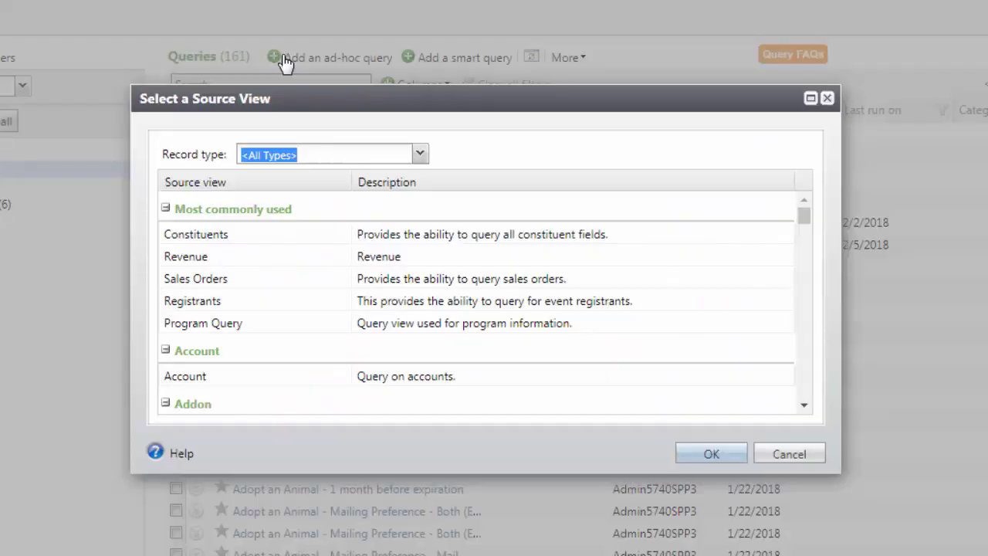
pyautogui.click(258, 233)
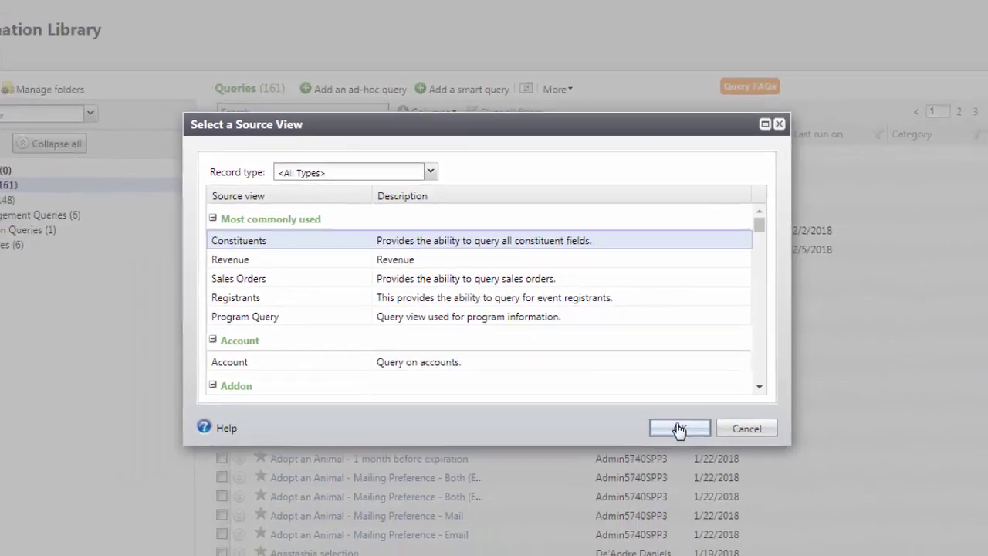
pyautogui.click(709, 452)
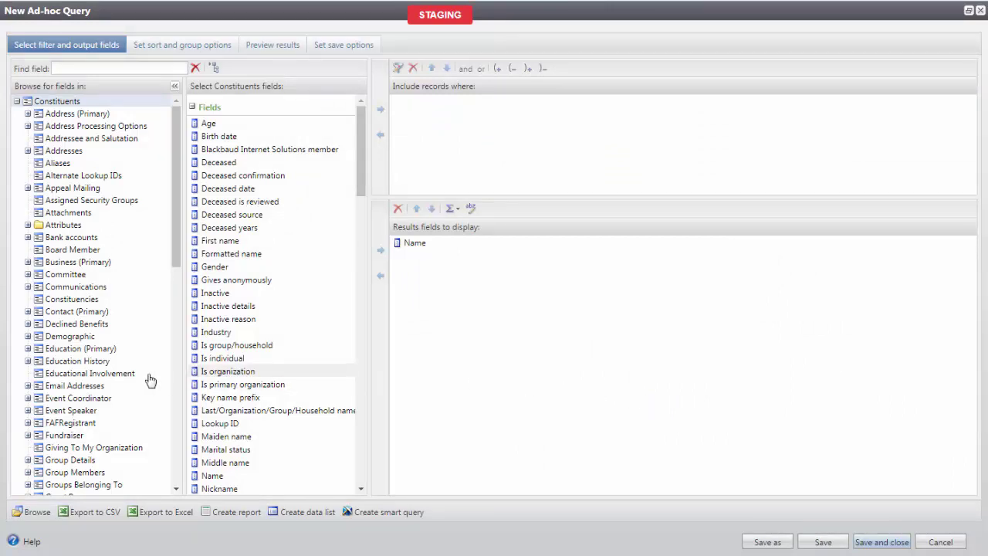
# - Add an Email Addresses criterion: Primary email address equal to Yes
pyautogui.click(98, 386)
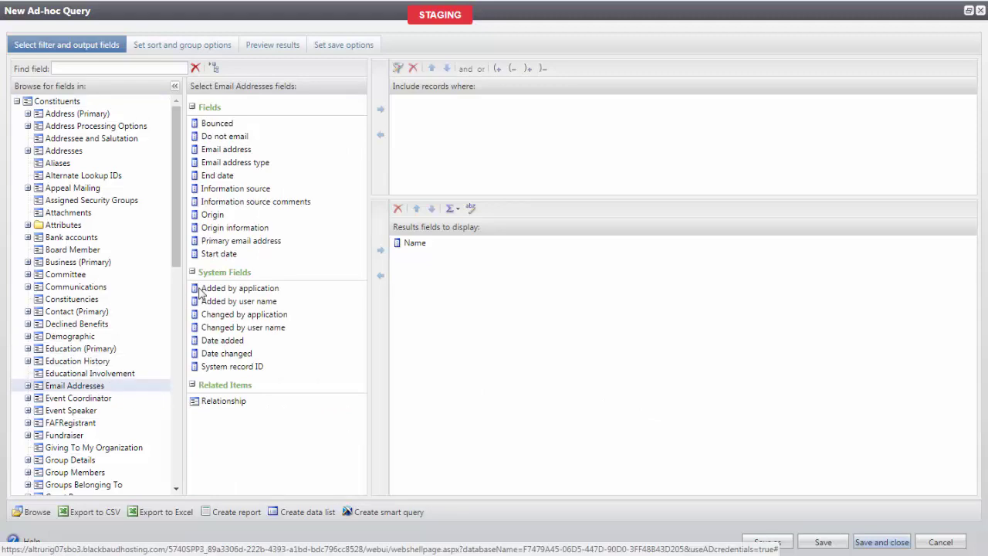
pyautogui.click(254, 244)
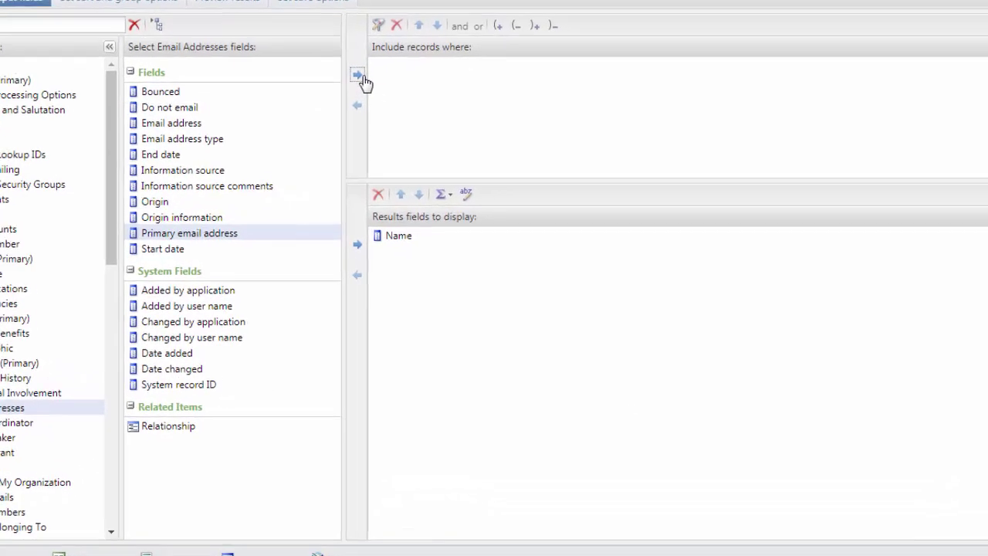
pyautogui.click(360, 75)
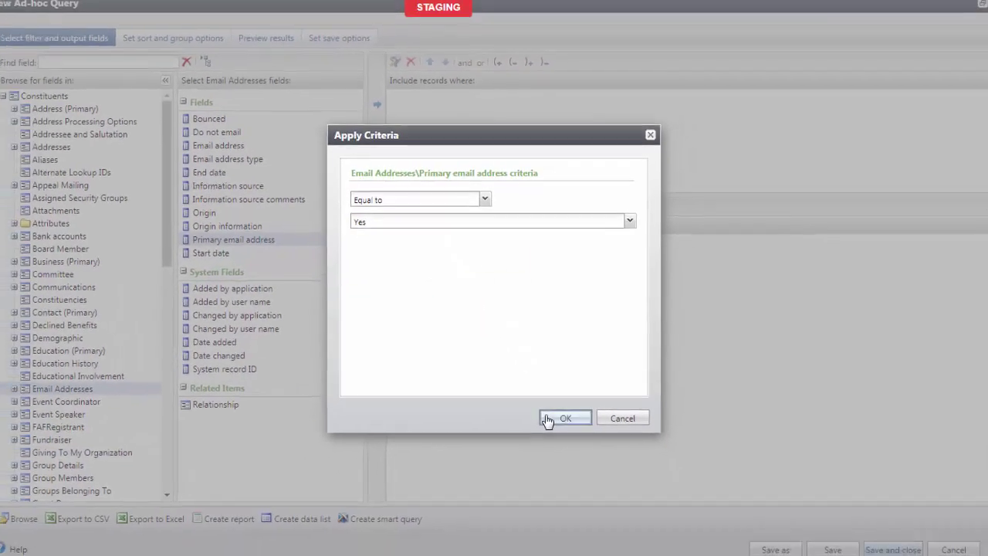
pyautogui.click(555, 439)
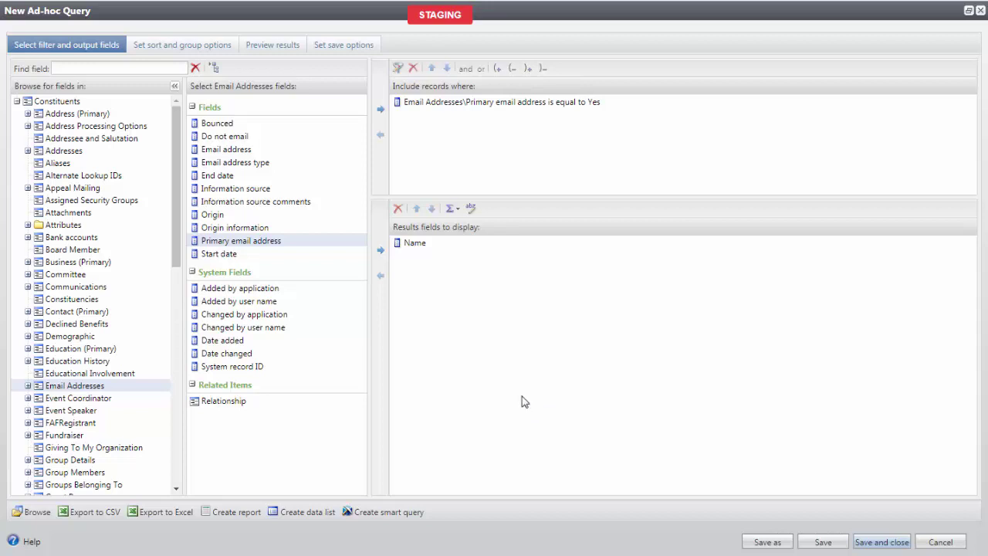
# - Add a second criterion requiring Email address to be Blank
pyautogui.click(244, 150)
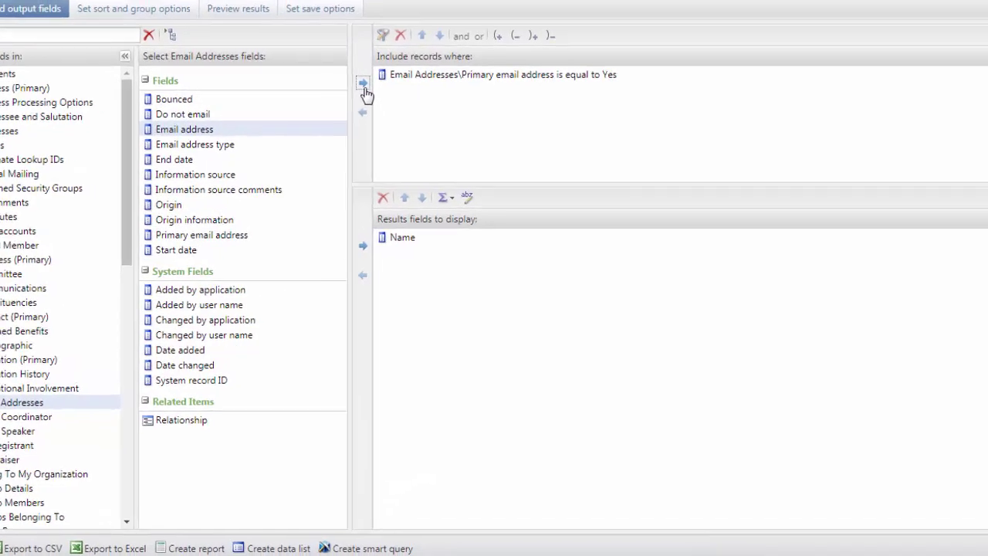
pyautogui.click(379, 108)
pyautogui.click(481, 178)
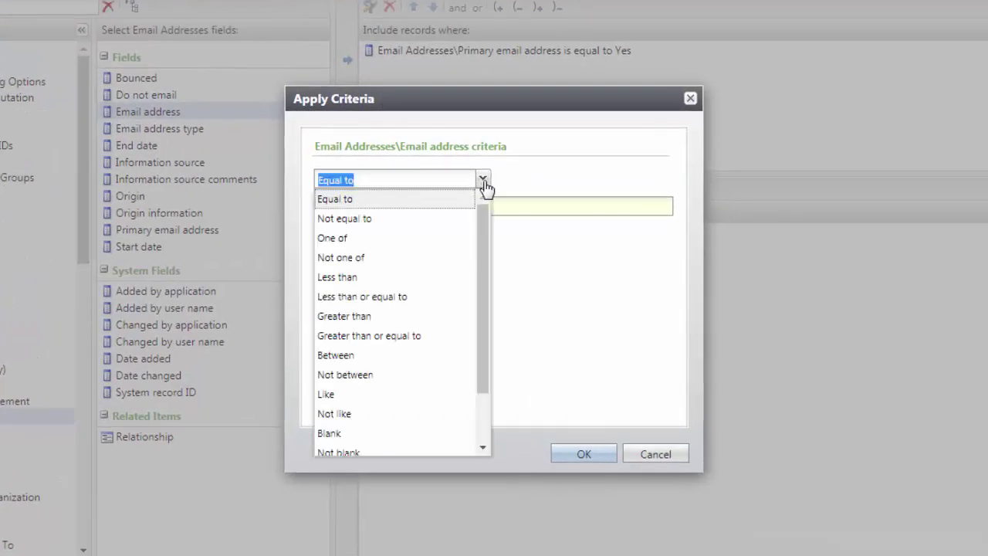
pyautogui.click(352, 440)
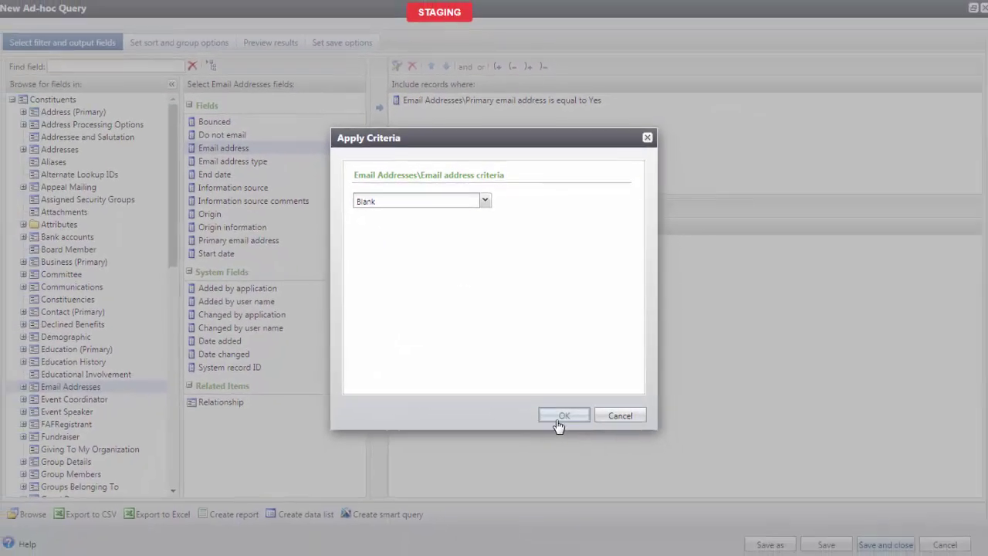
pyautogui.click(583, 454)
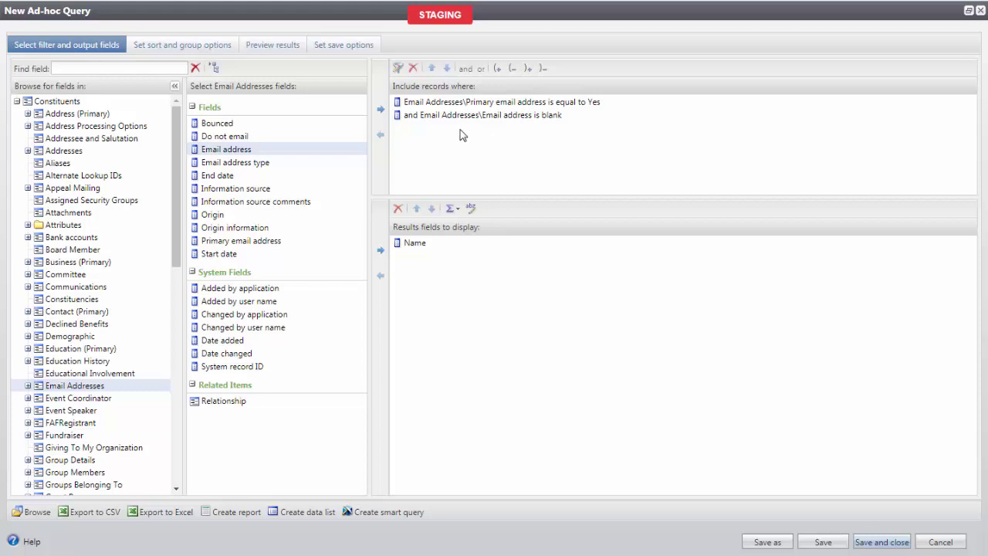
# - Join the primary-email and blank-email criteria with or, and enclose both in parentheses
pyautogui.click(421, 117)
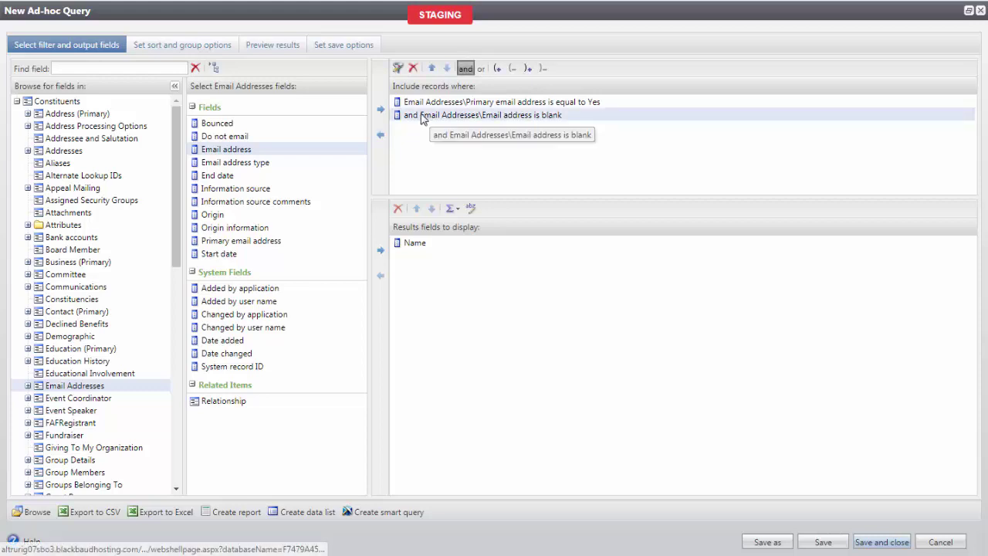
pyautogui.click(480, 68)
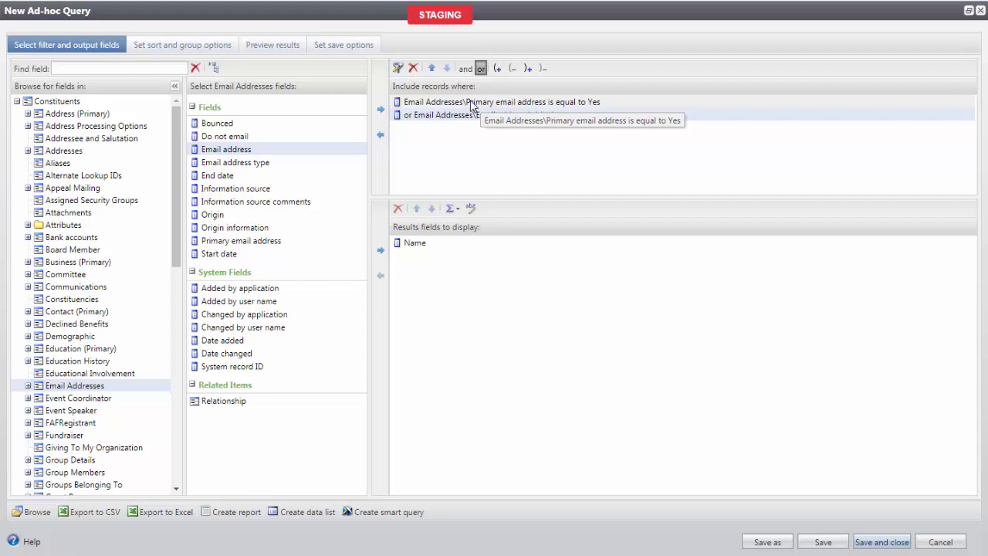
pyautogui.click(472, 105)
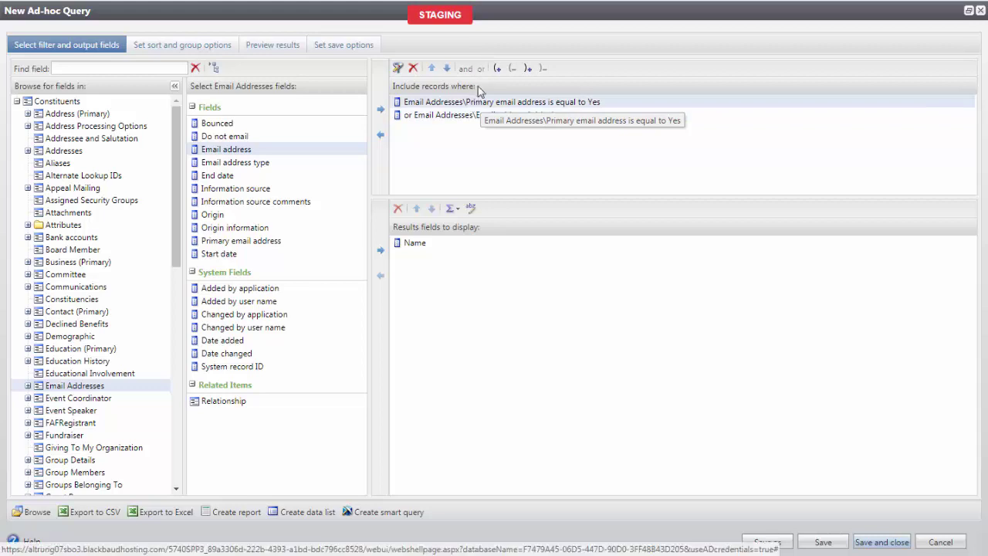
pyautogui.click(497, 70)
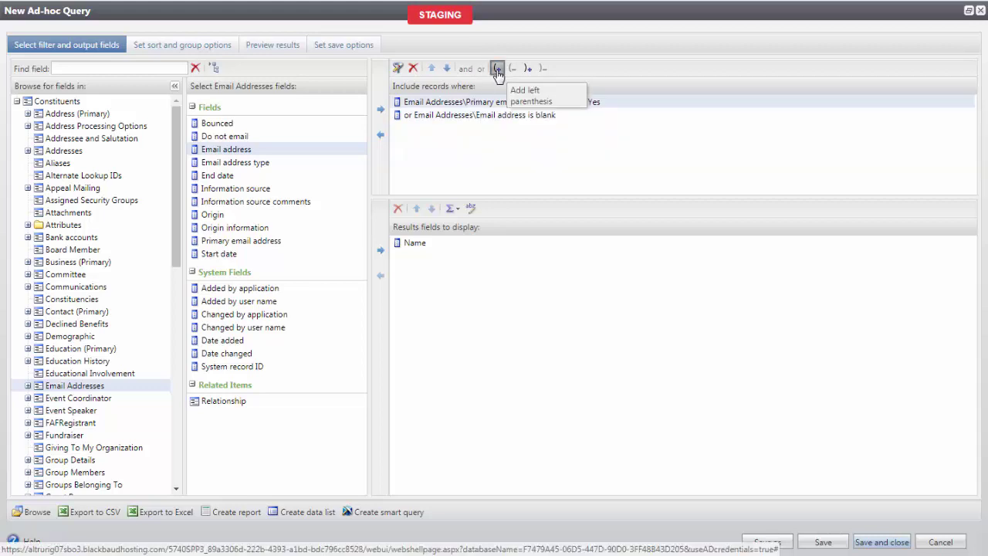
pyautogui.click(494, 117)
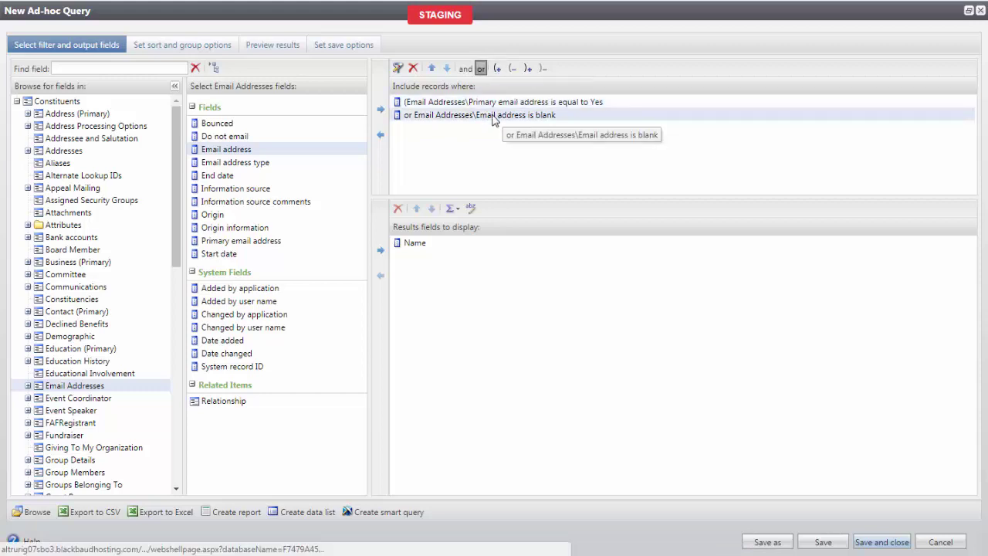
pyautogui.click(528, 70)
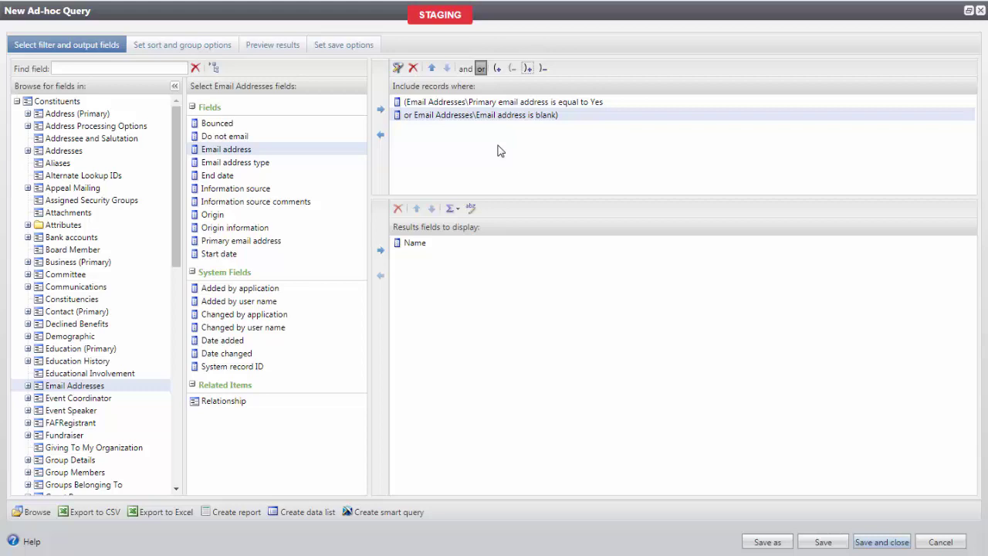
# - Add a Phones criterion: Primary phone number equal to Yes
pyautogui.scroll(-1, 176, 162)
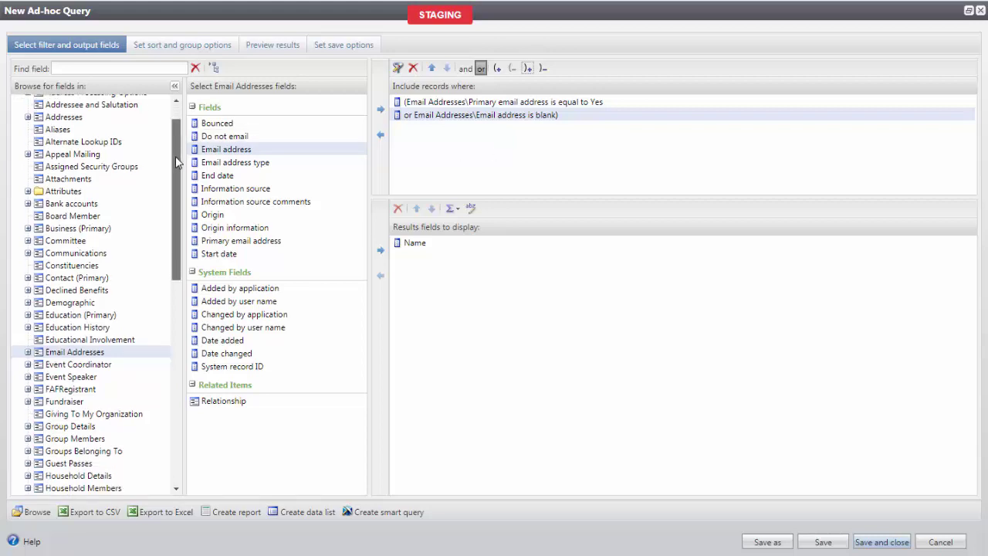
pyautogui.scroll(-7, 176, 162)
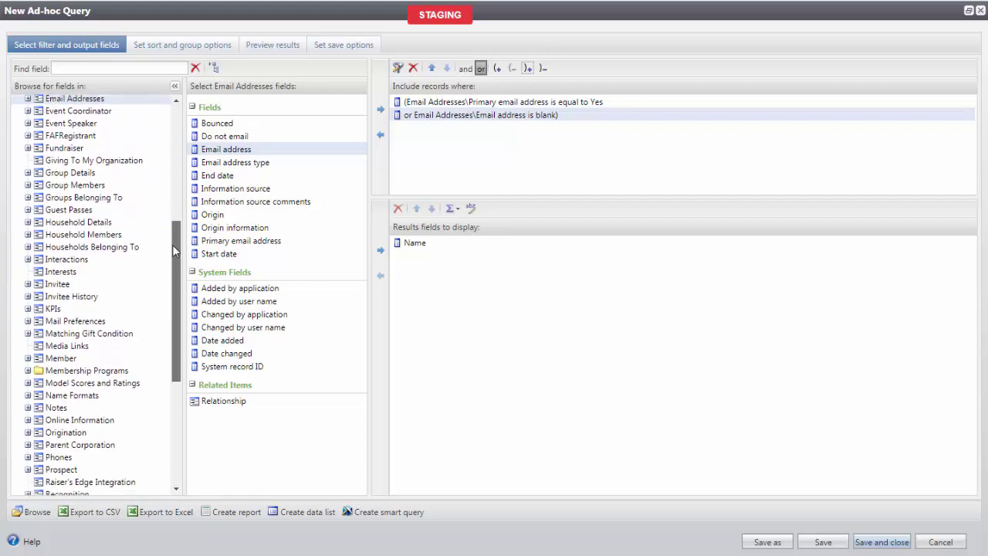
pyautogui.click(67, 460)
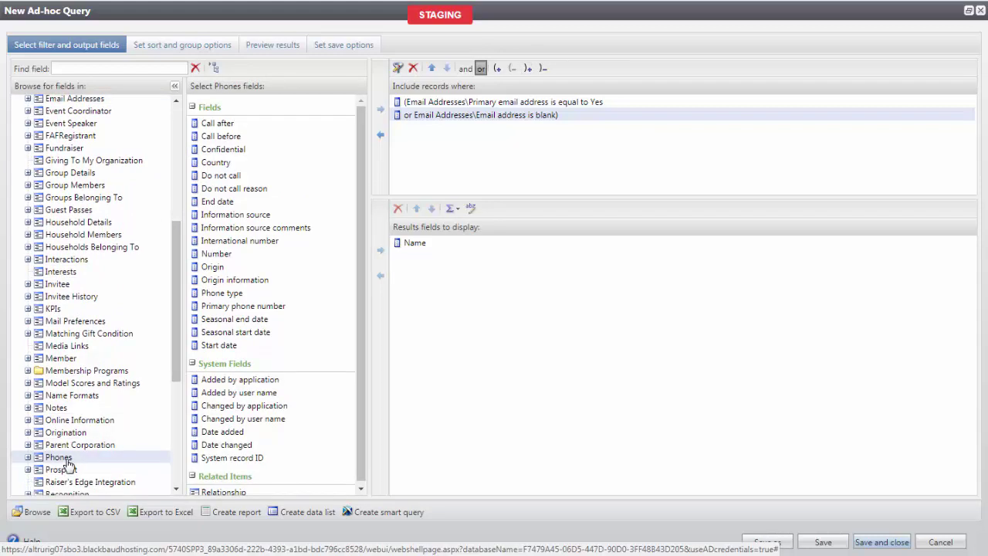
pyautogui.click(236, 309)
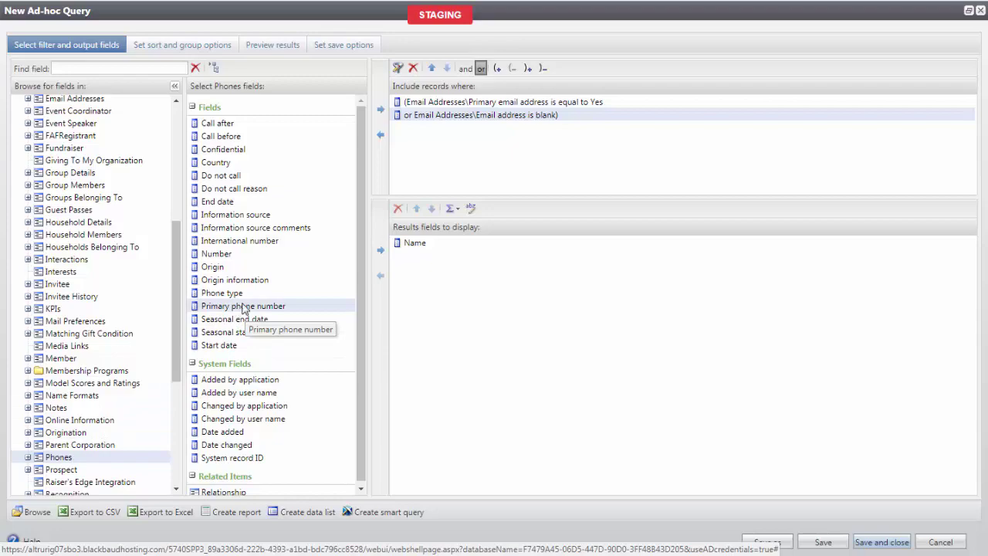
pyautogui.click(379, 109)
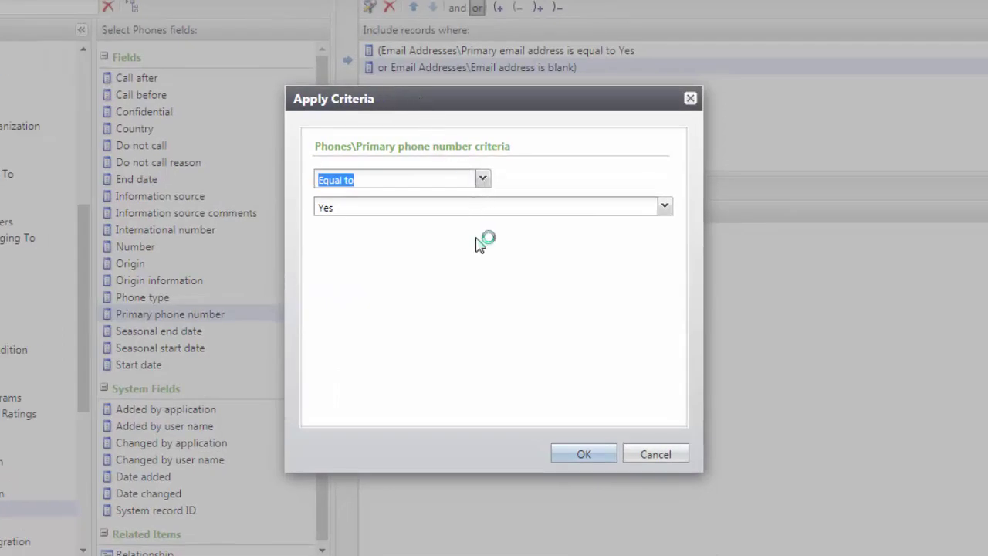
pyautogui.click(565, 453)
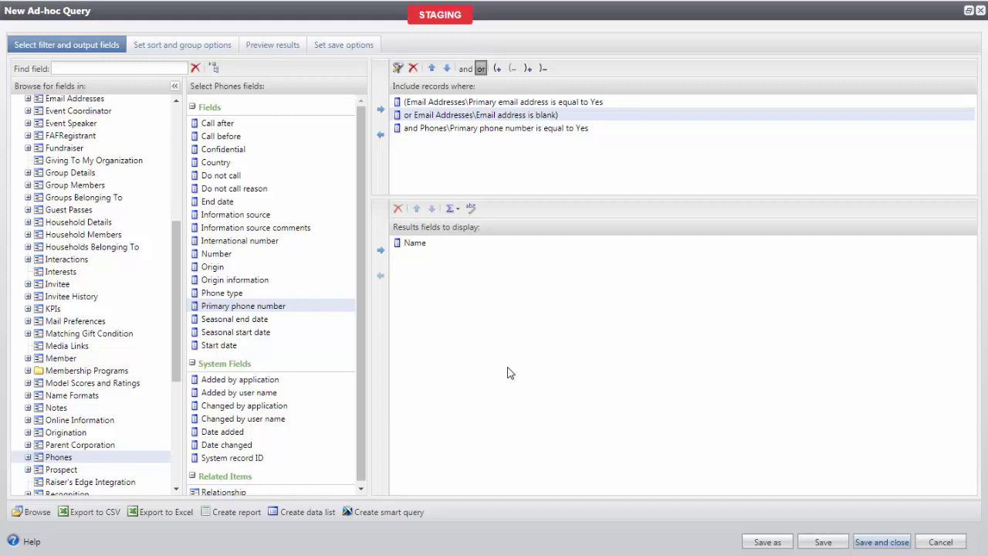
# - Add a criterion requiring Phones\Number to be Blank
pyautogui.click(231, 254)
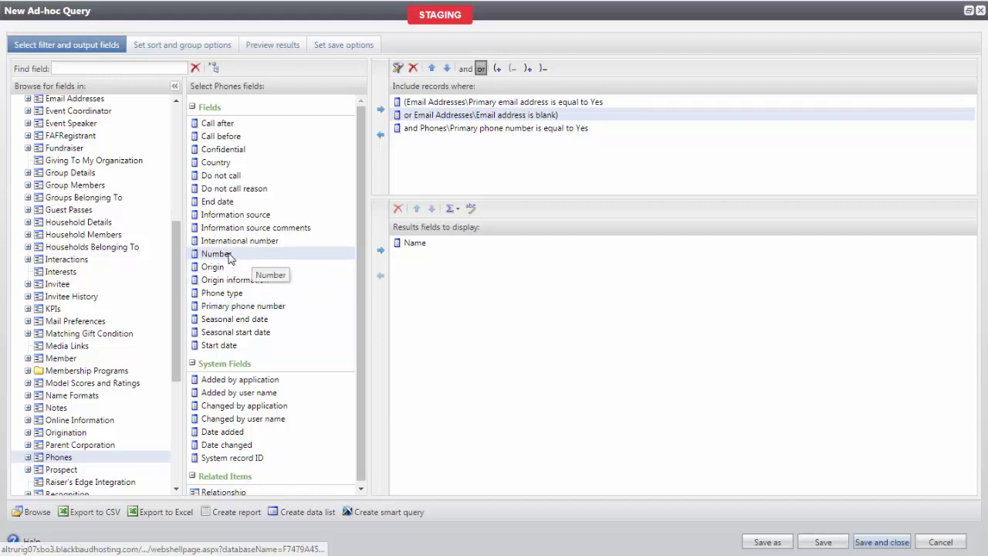
pyautogui.click(380, 109)
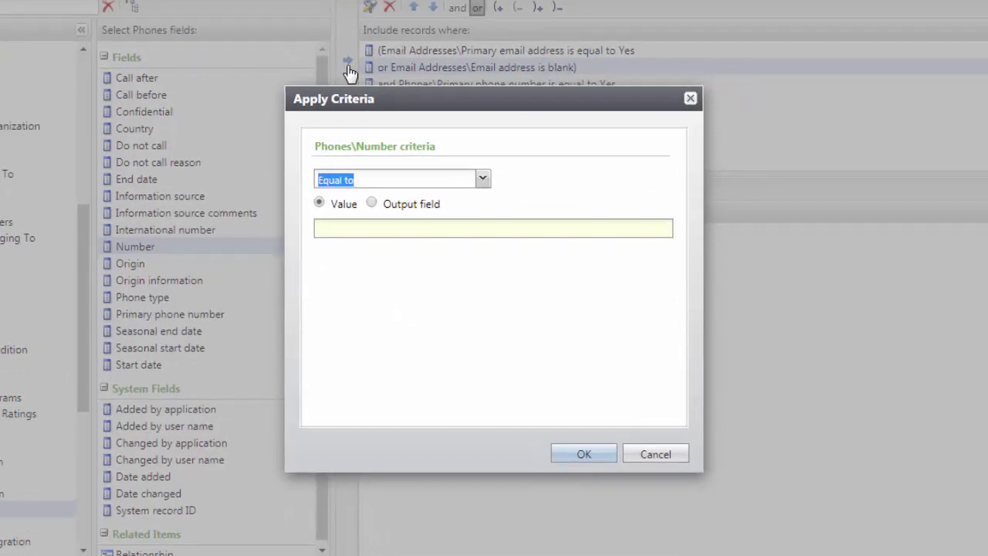
pyautogui.click(482, 178)
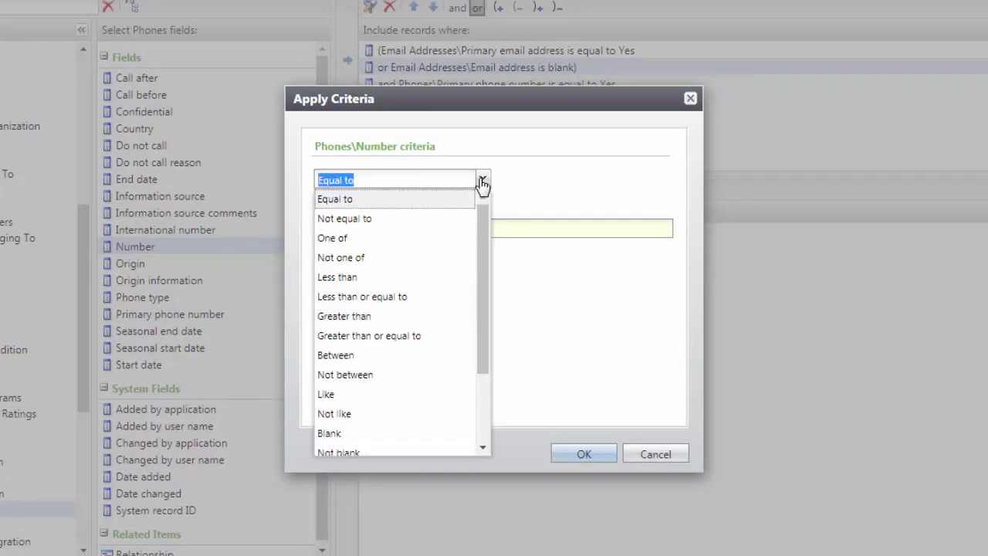
pyautogui.click(397, 433)
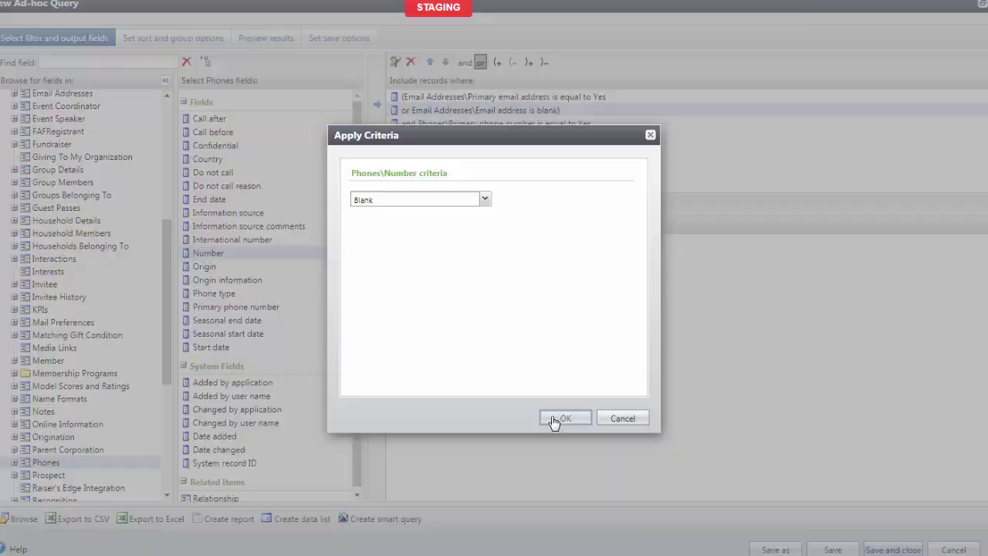
pyautogui.click(563, 455)
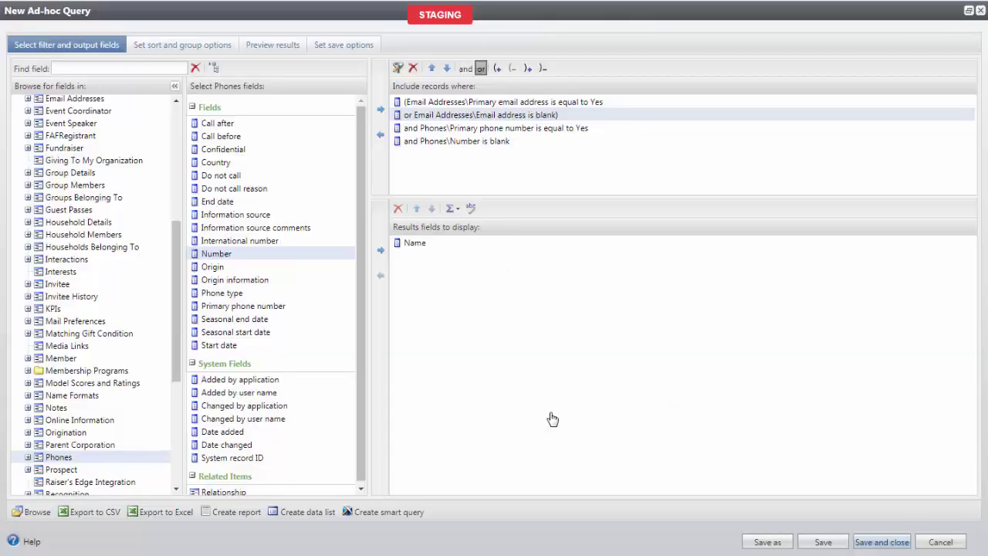
# - Bracket the Primary phone number and blank Number criteria together and join them with or
pyautogui.click(465, 129)
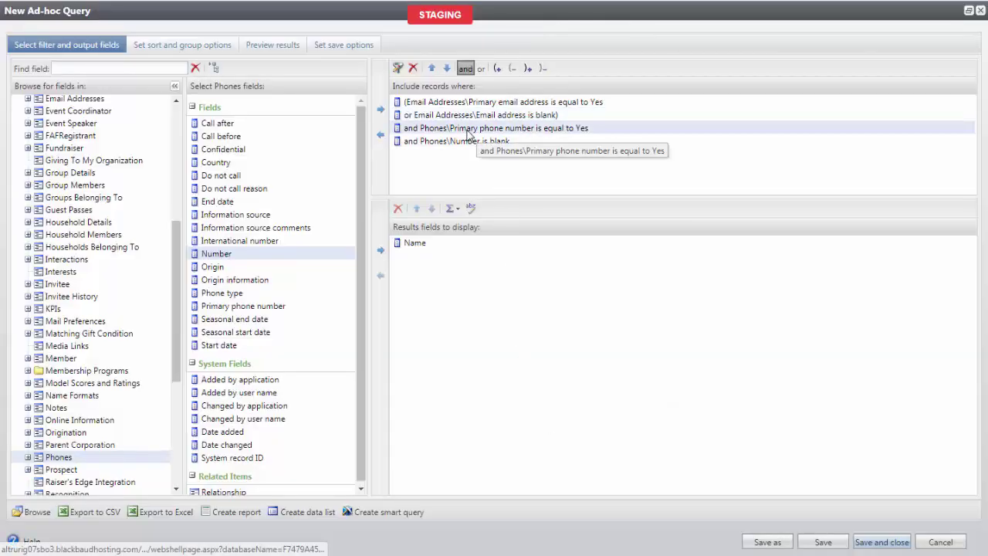
pyautogui.click(498, 69)
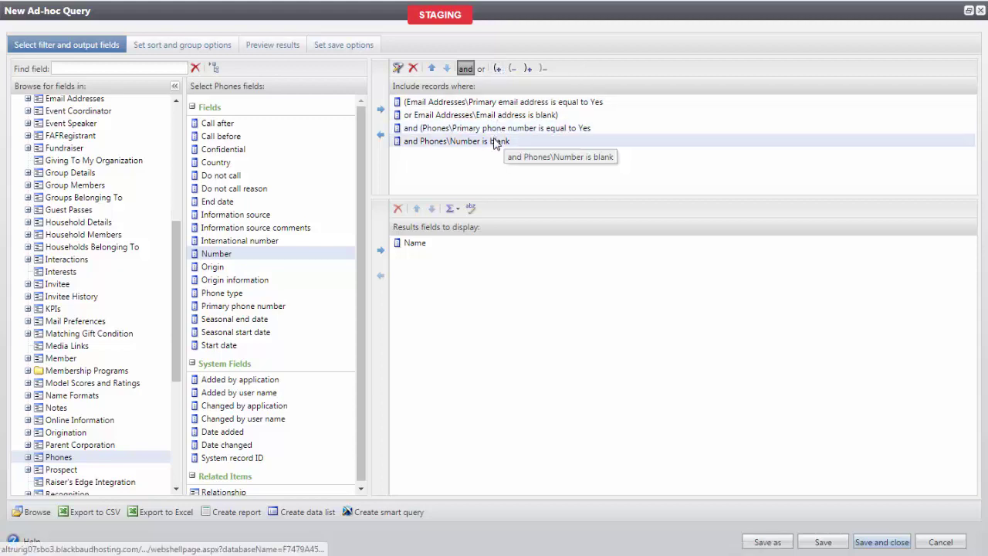
pyautogui.click(528, 69)
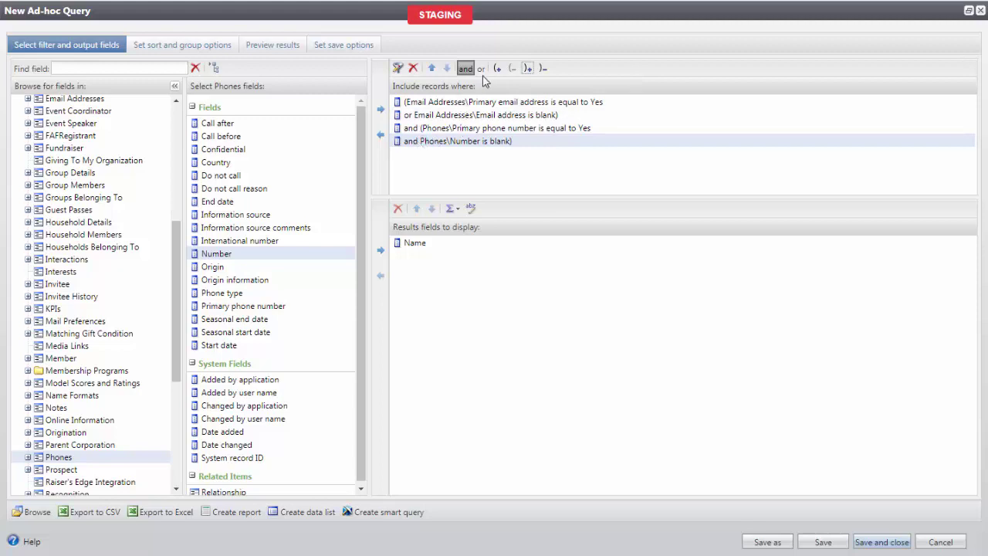
pyautogui.click(482, 70)
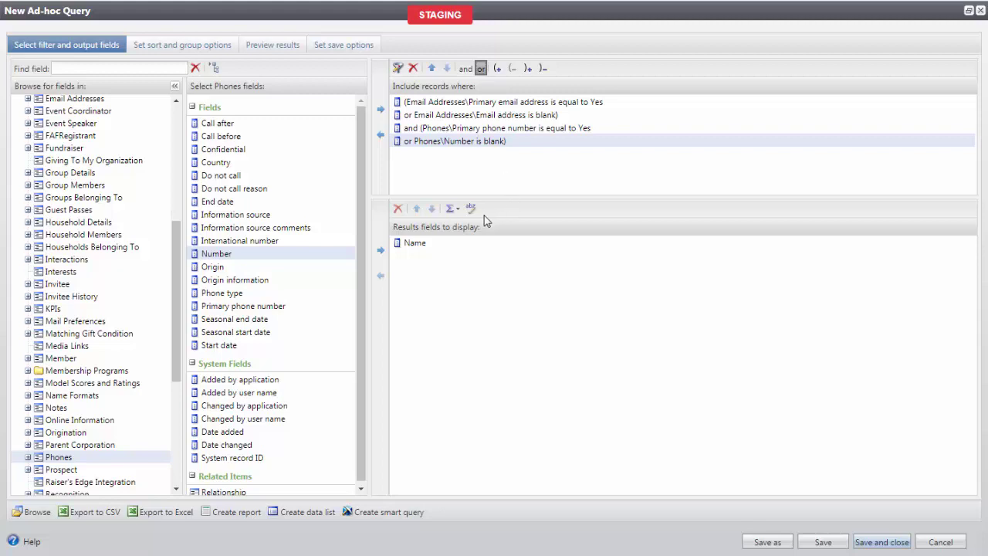
# - Add Phones\Number and Email Addresses\Email address as output fields alongside Name
pyautogui.click(219, 254)
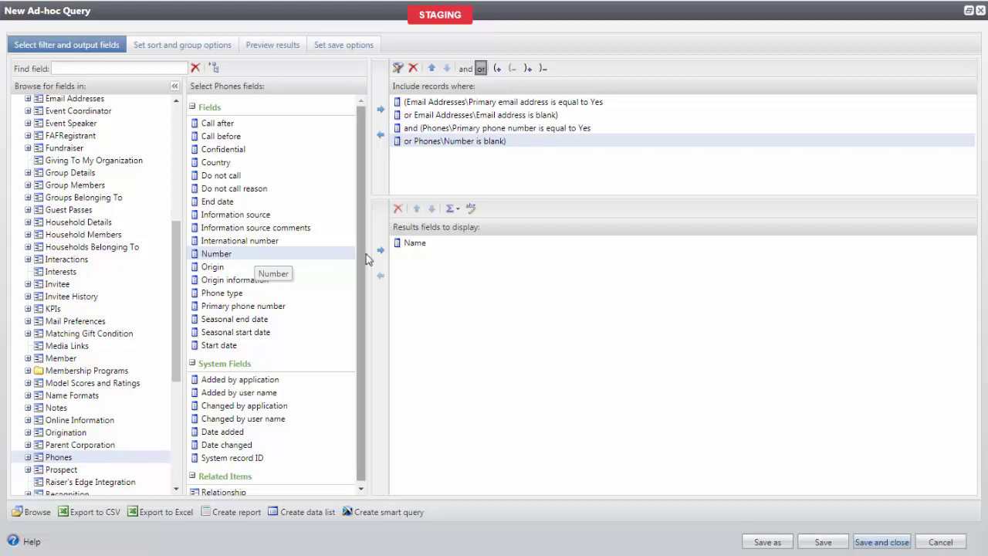
pyautogui.click(379, 251)
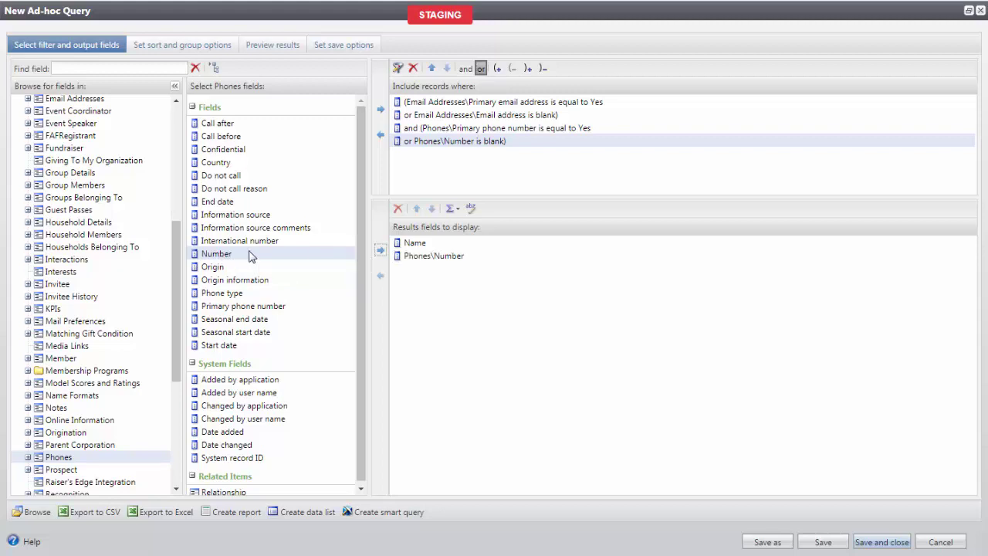
pyautogui.scroll(3, 178, 208)
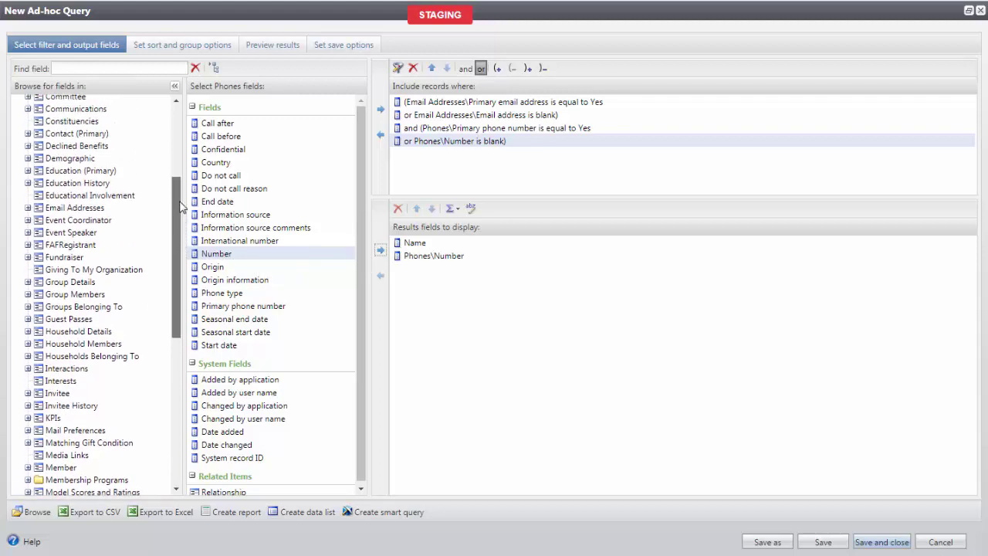
pyautogui.scroll(1, 178, 208)
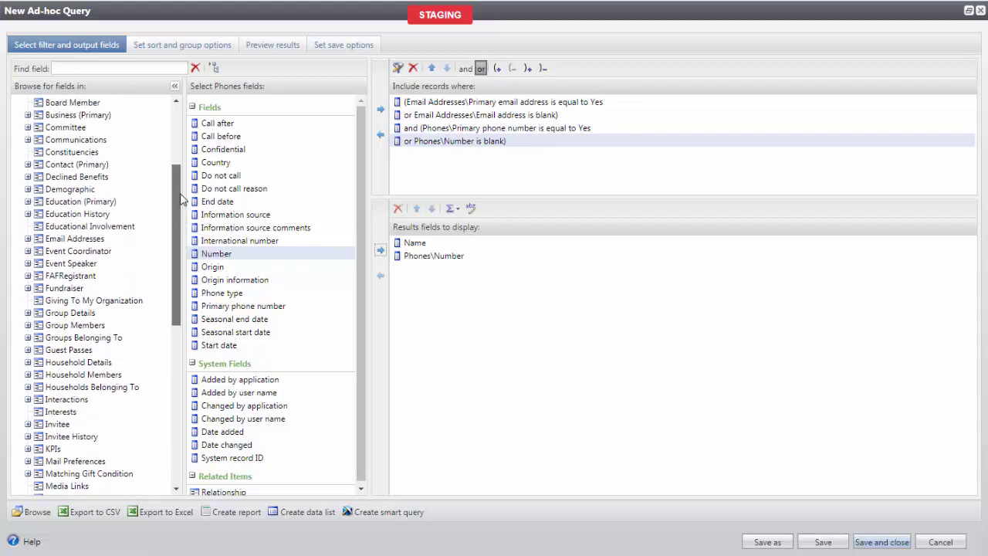
pyautogui.click(74, 239)
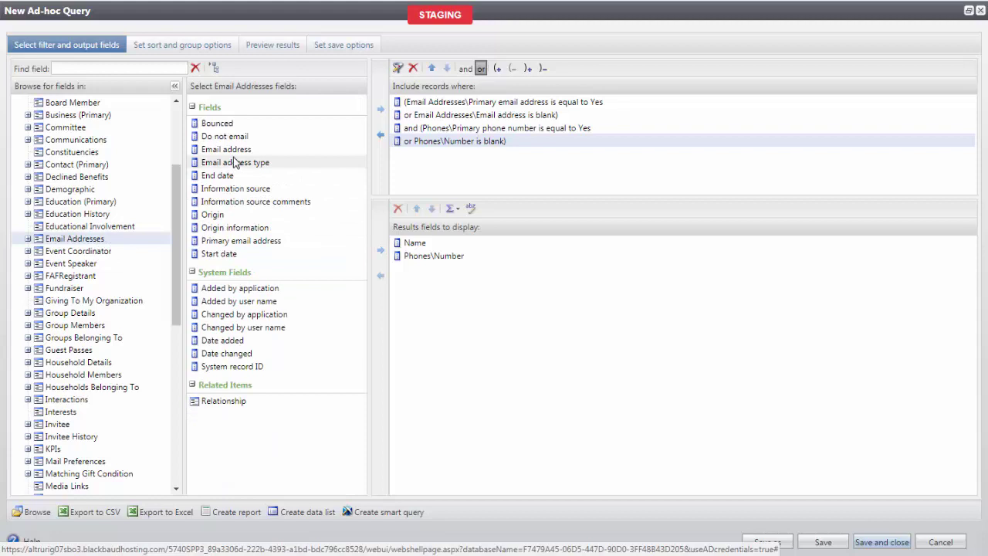
pyautogui.click(379, 250)
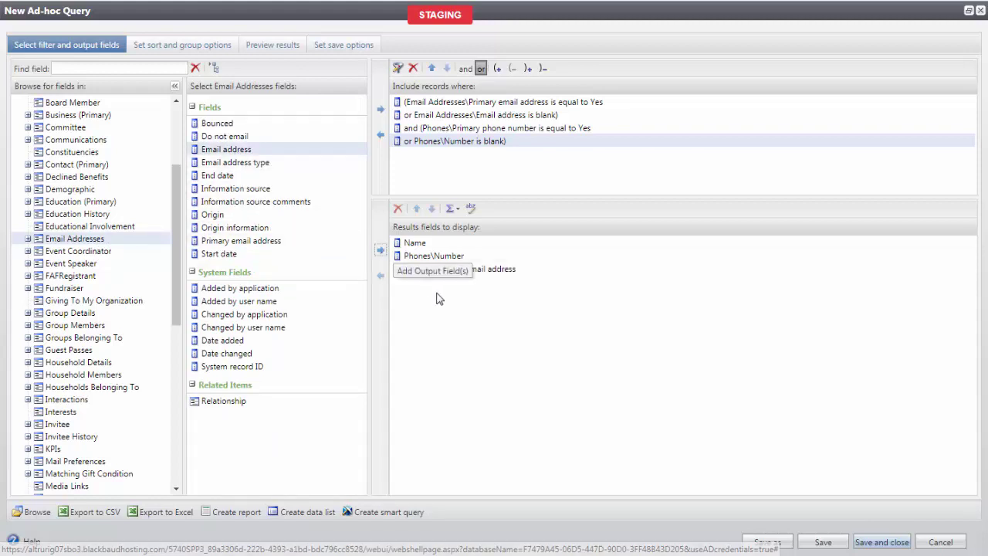
# - Name the query 'Email and Phone- One in Results', enable Create a selection, and save
pyautogui.click(348, 46)
pyautogui.click(168, 88)
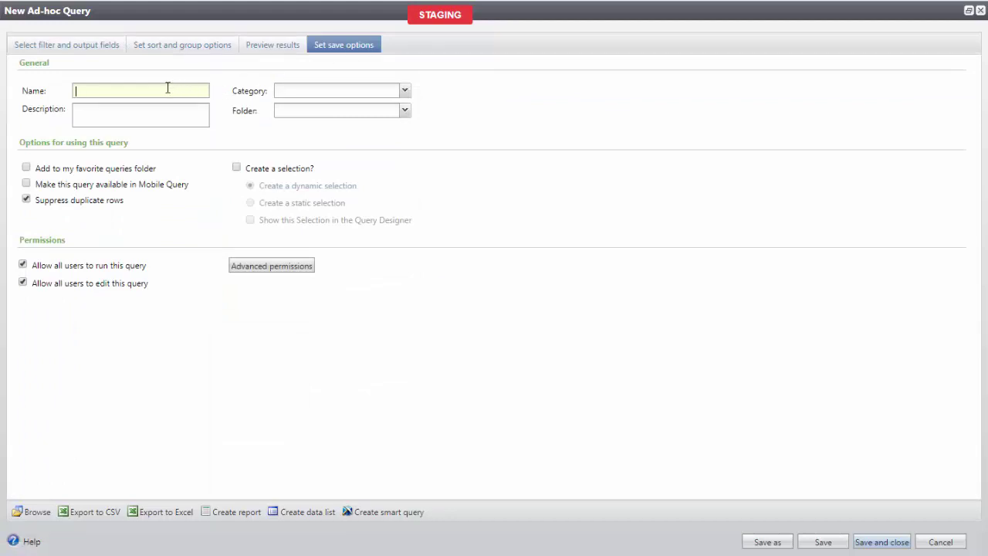
pyautogui.write('Email and Phone- One in Results')
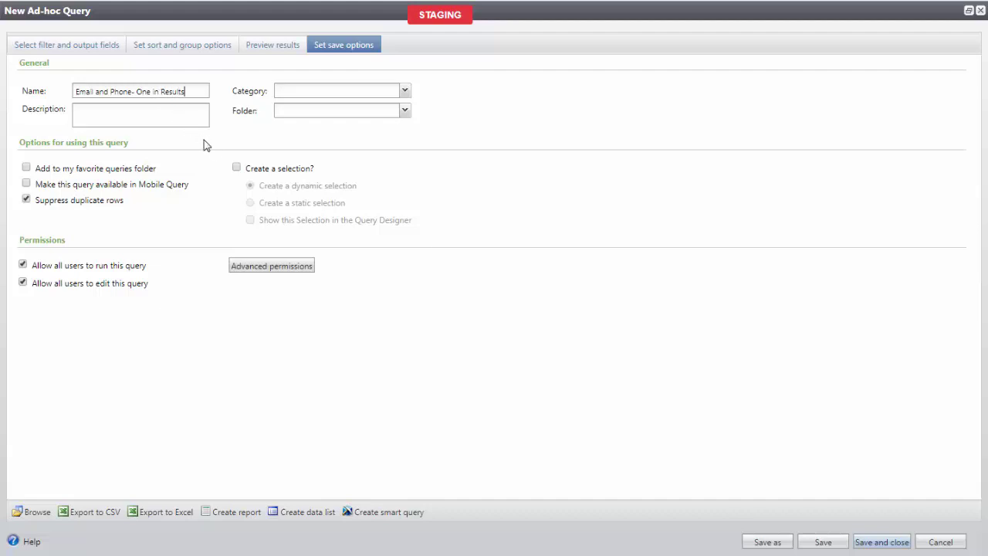
pyautogui.click(237, 168)
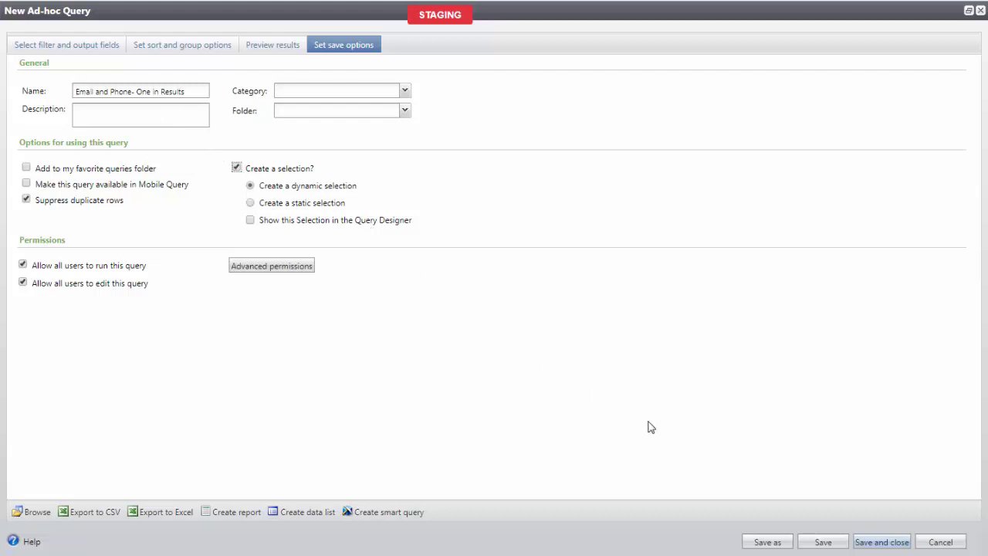
pyautogui.click(874, 547)
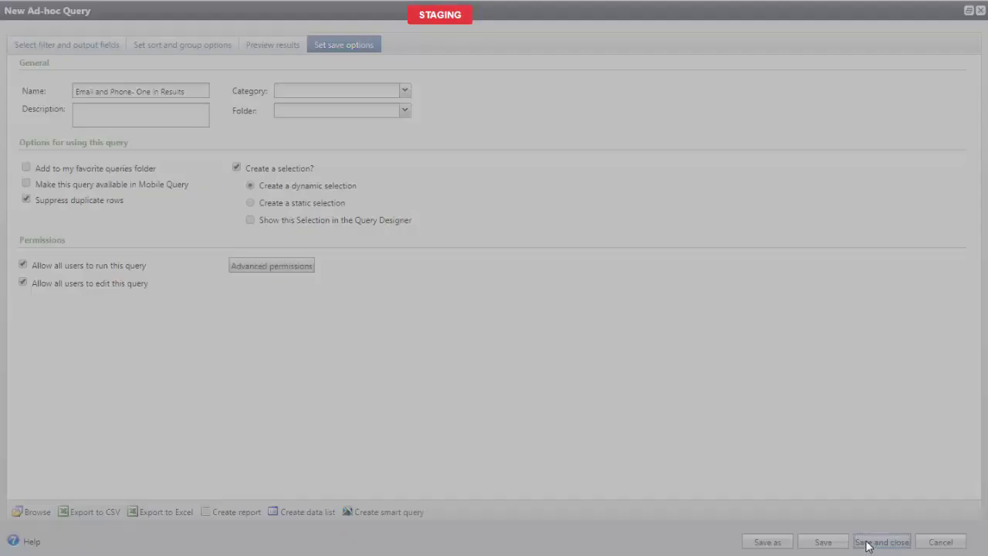